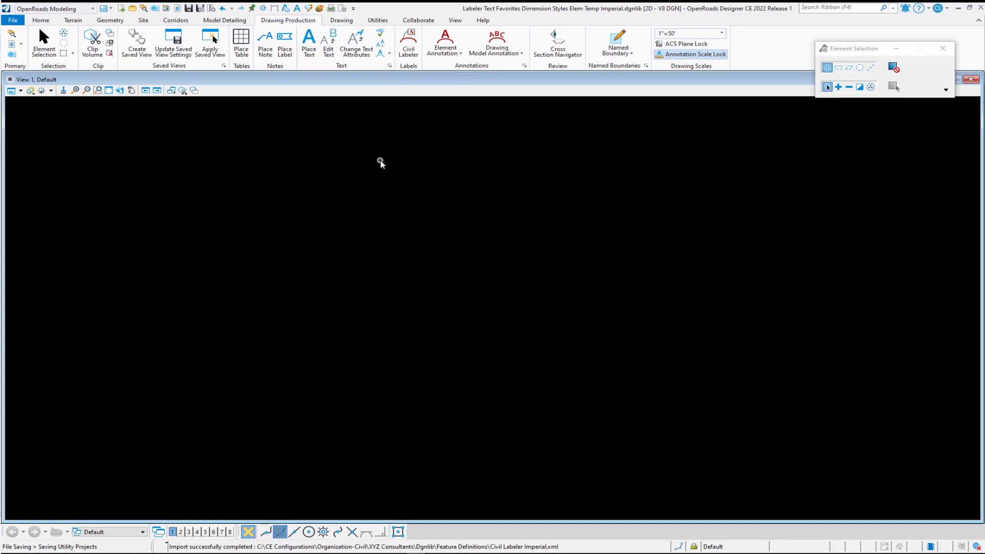
Step: Examine the Plan Annotation without Arrowhead and with Arrowhead element templates in the active file's Civil Labeler folder
left_click(86, 91)
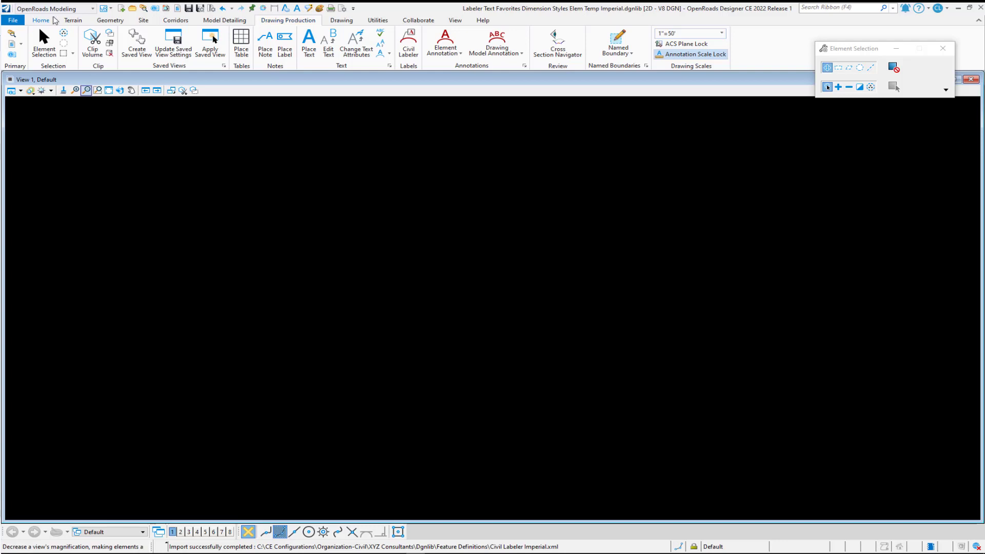
left_click(46, 21)
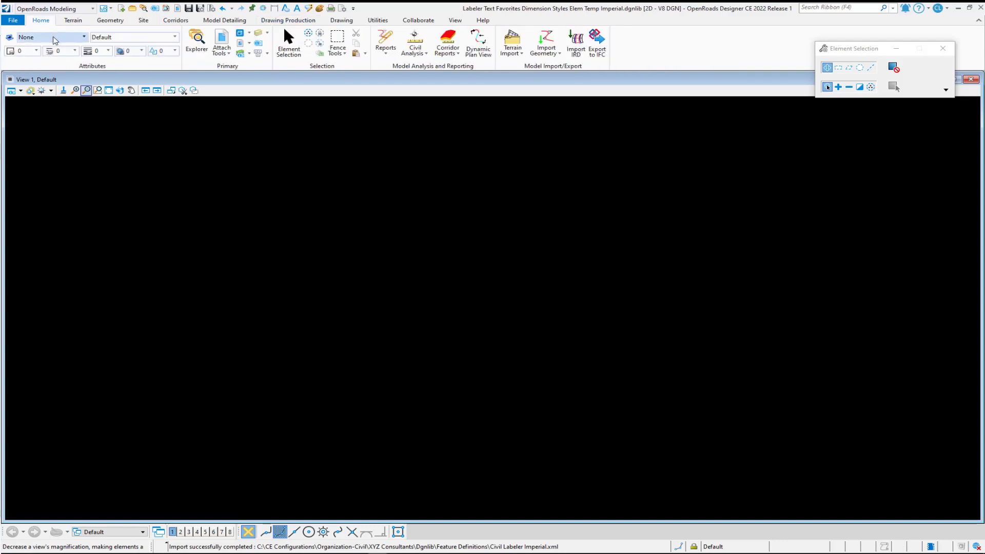
left_click(55, 37)
left_click(45, 219)
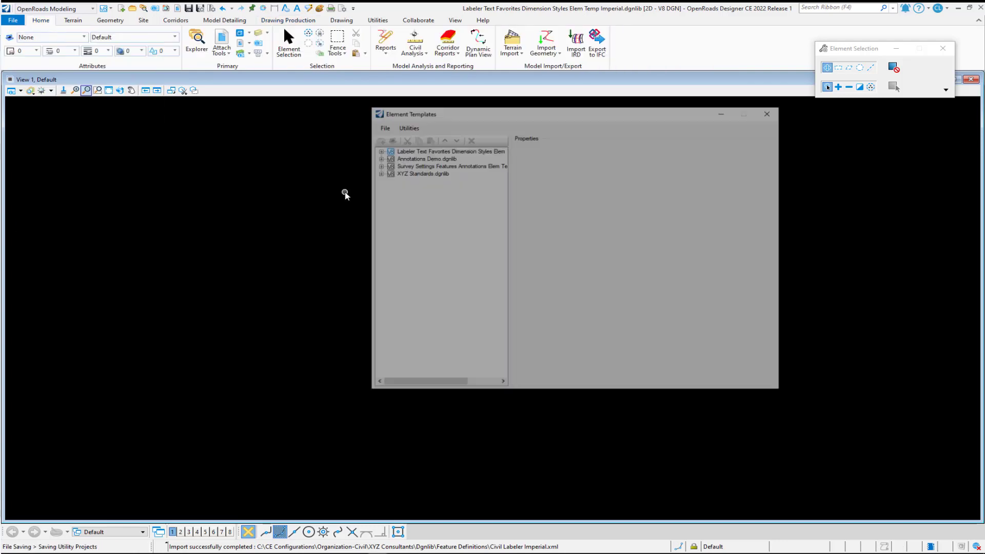
left_click(378, 150)
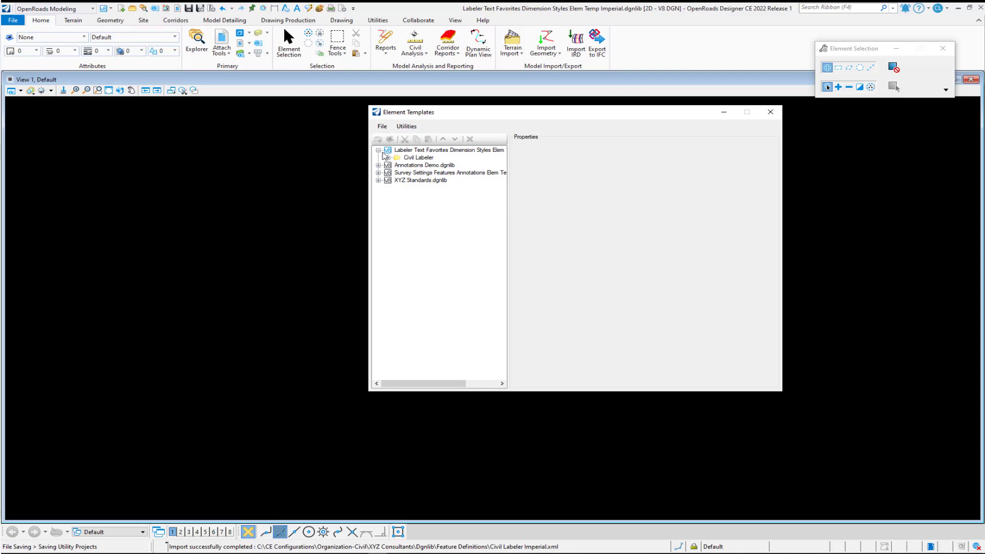
left_click(388, 158)
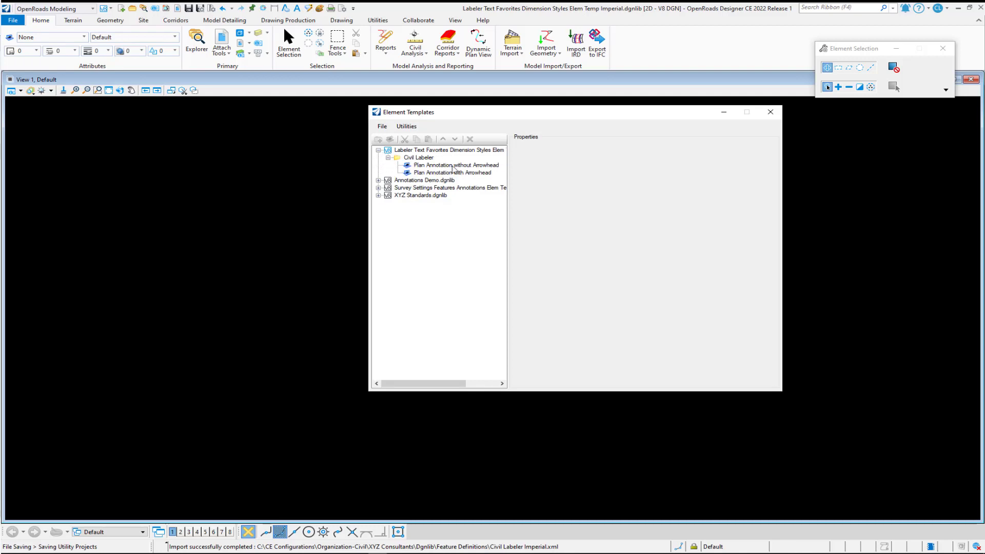
left_click(453, 166)
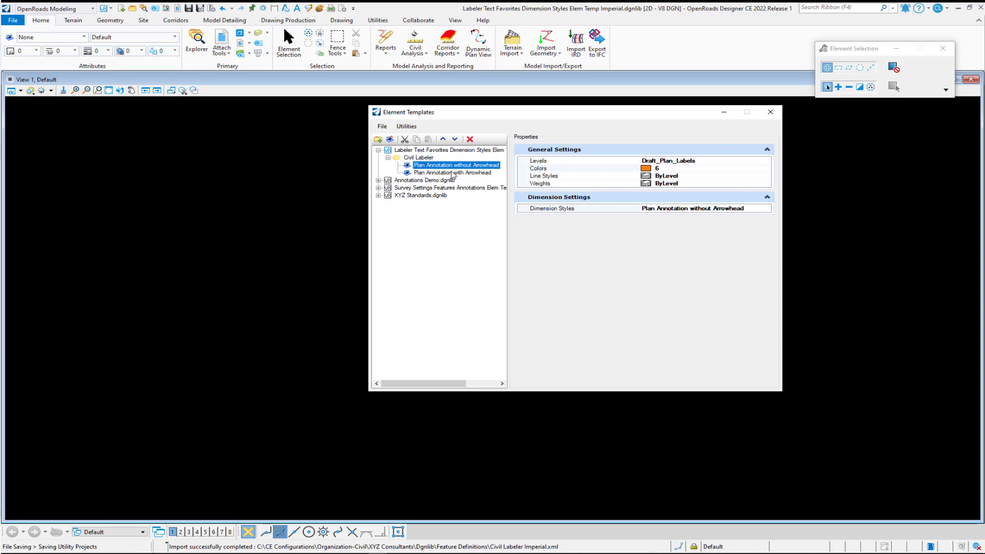
left_click(453, 173)
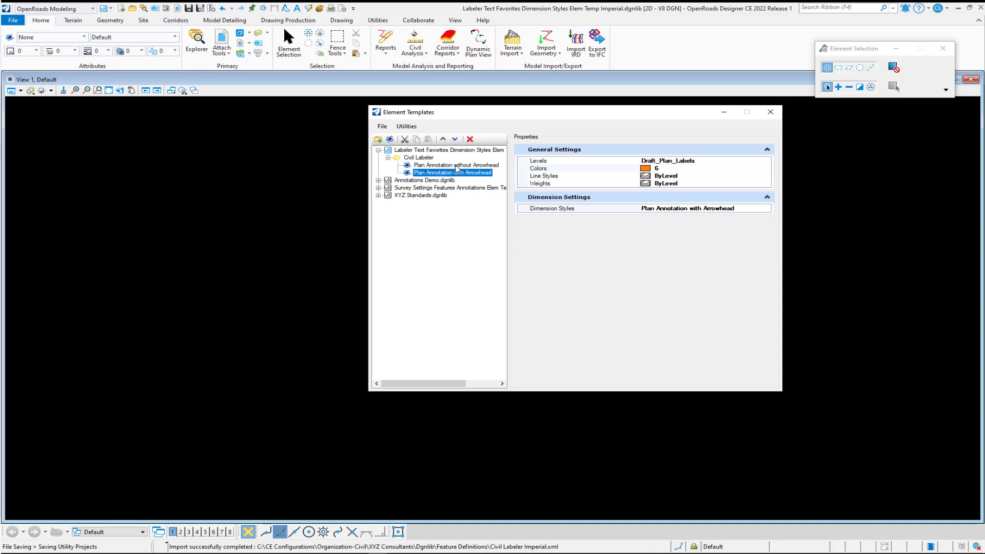
left_click(456, 166)
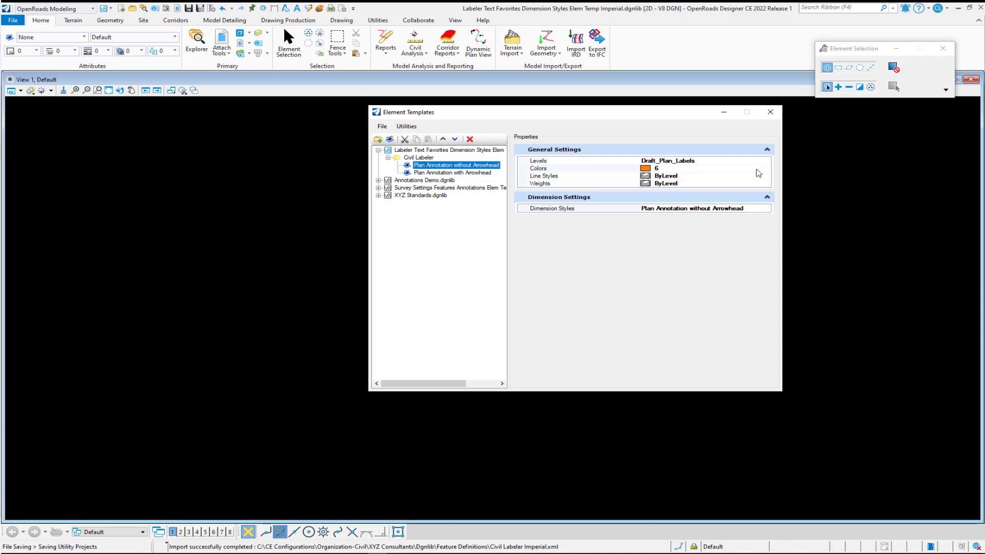
Step: Compare the geometry of both Plan Annotation dimension styles and review the units and text settings of the one without arrowhead
left_click(275, 9)
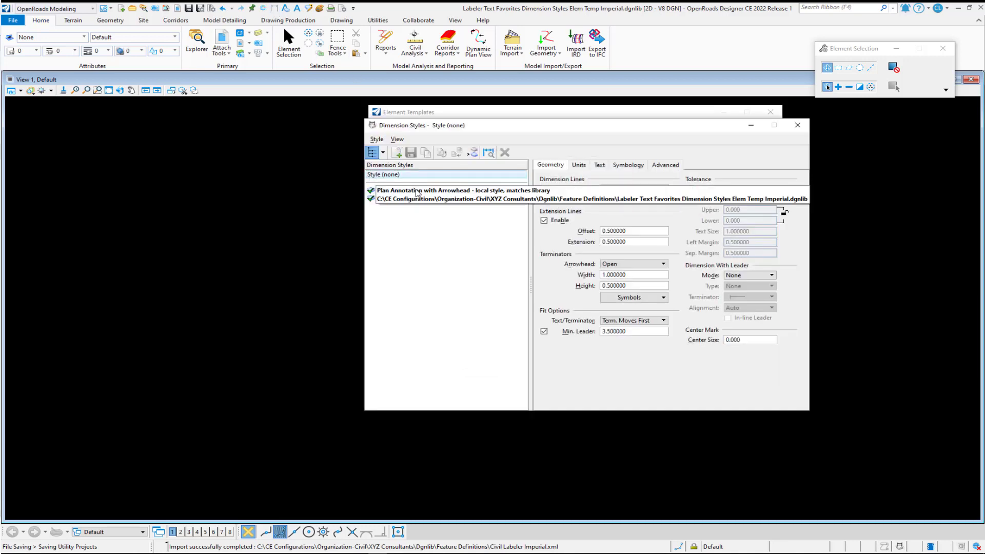
left_click(418, 190)
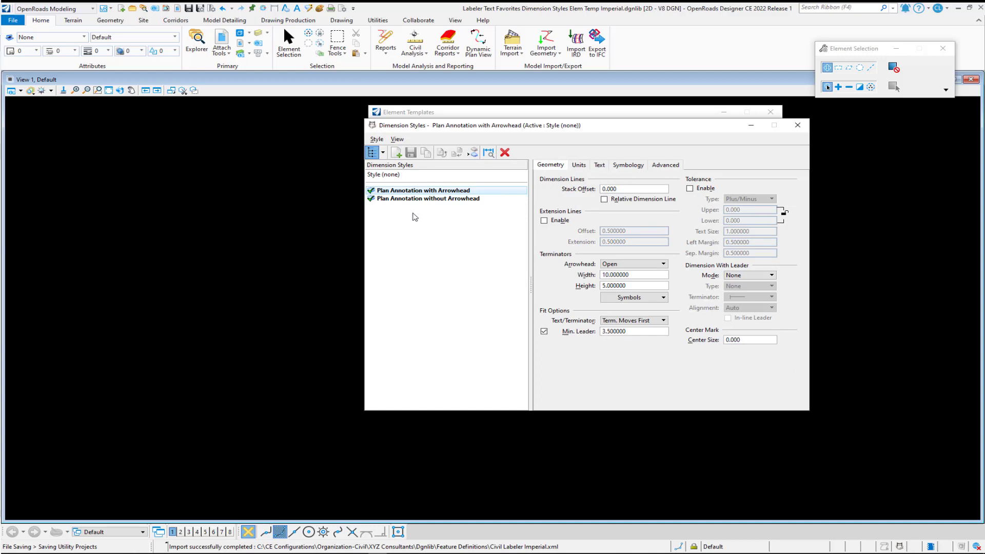
left_click(427, 199)
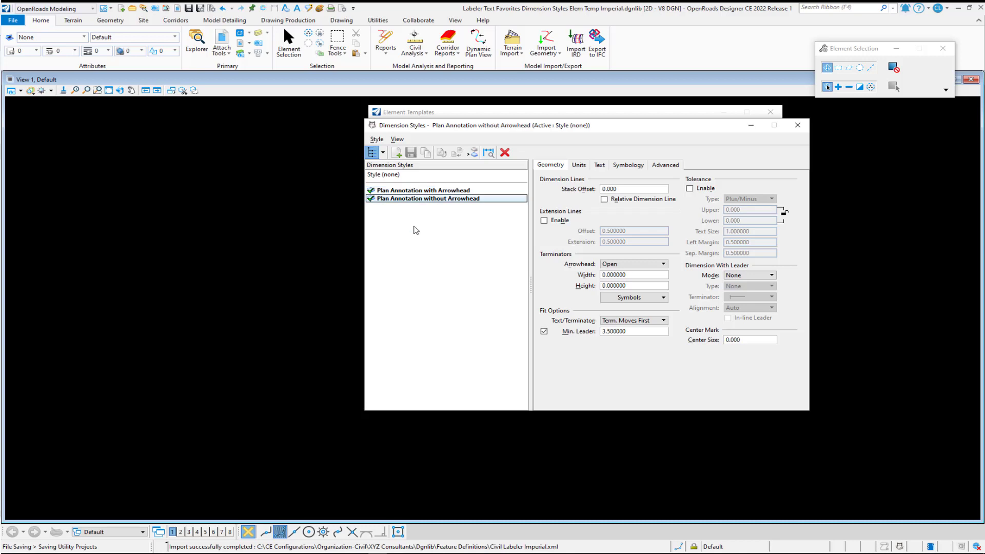
left_click(582, 167)
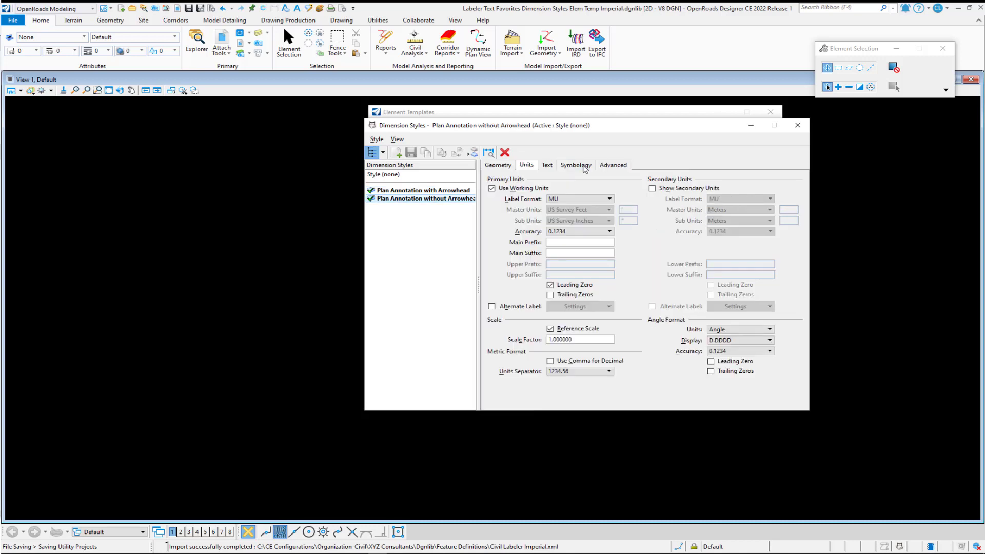
left_click(546, 166)
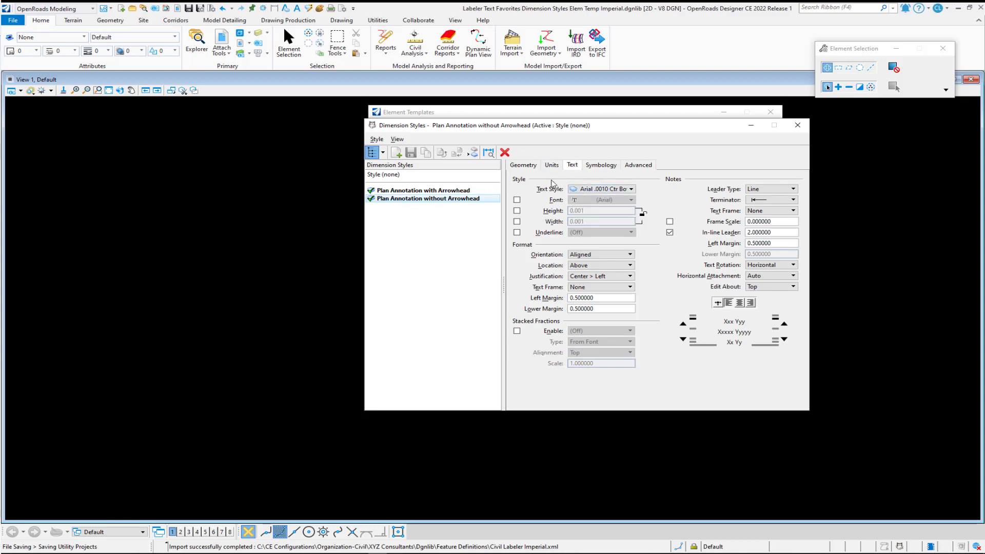
left_click(523, 165)
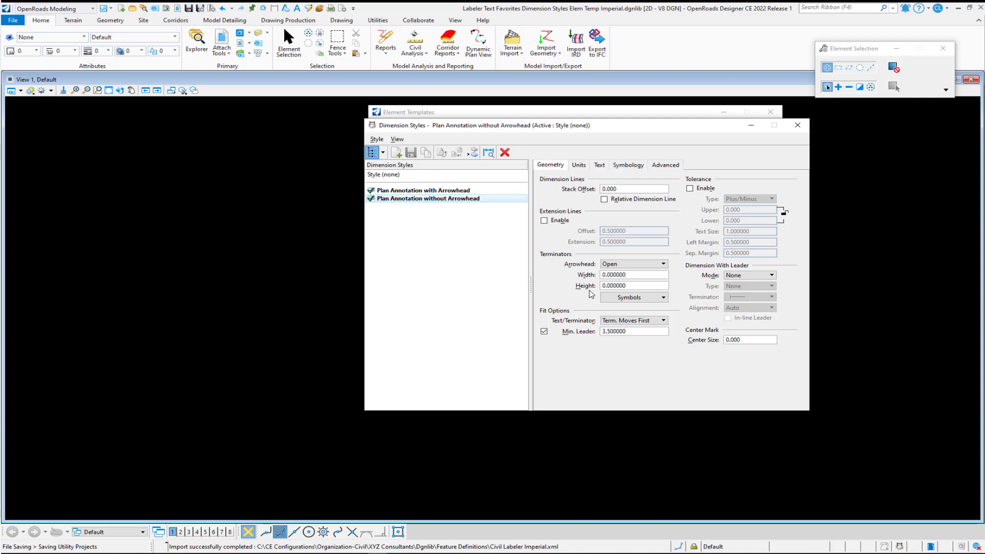
Step: Review the terminator sizes and placement level of the Plan Annotation with Arrowhead dimension style, then close the dimension style and element template dialogs
left_click(424, 191)
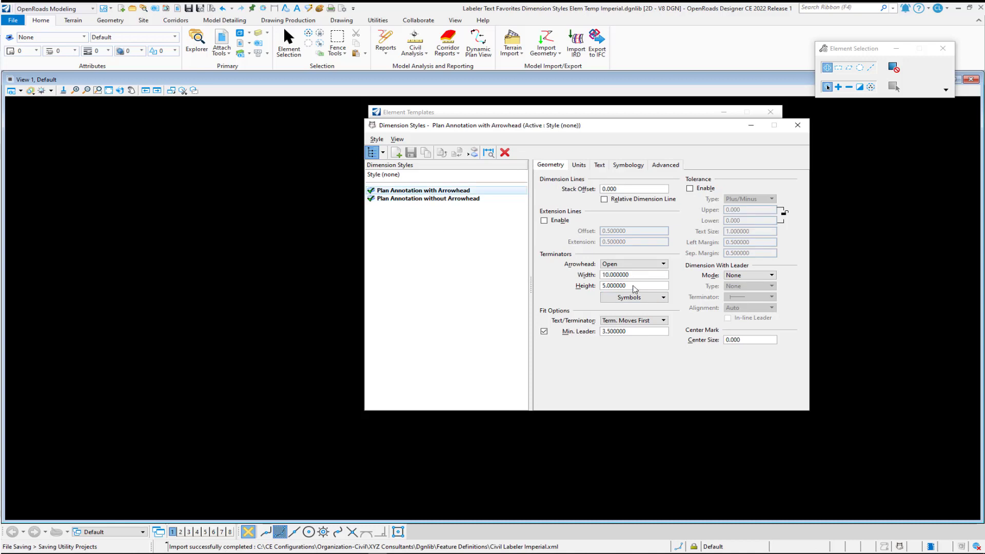
left_click(663, 166)
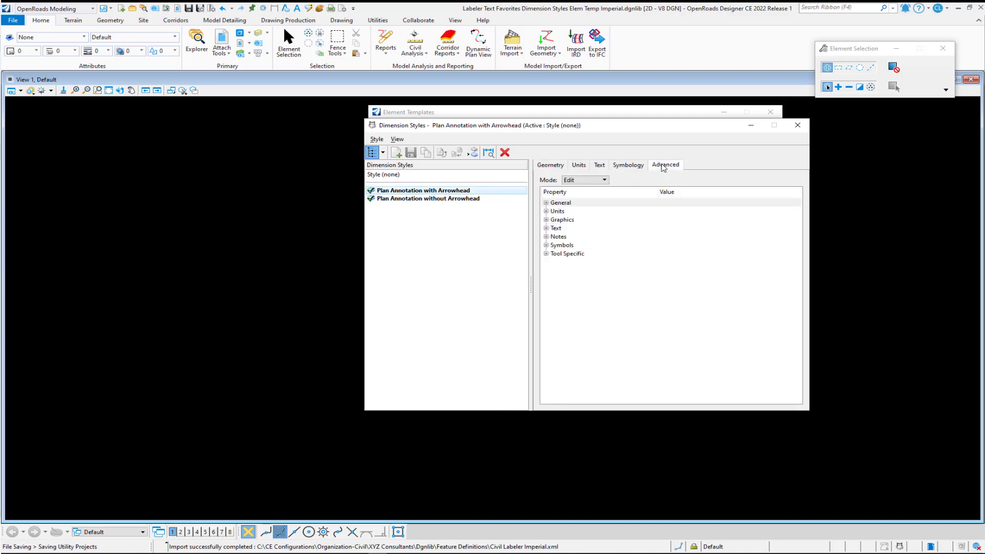
left_click(546, 203)
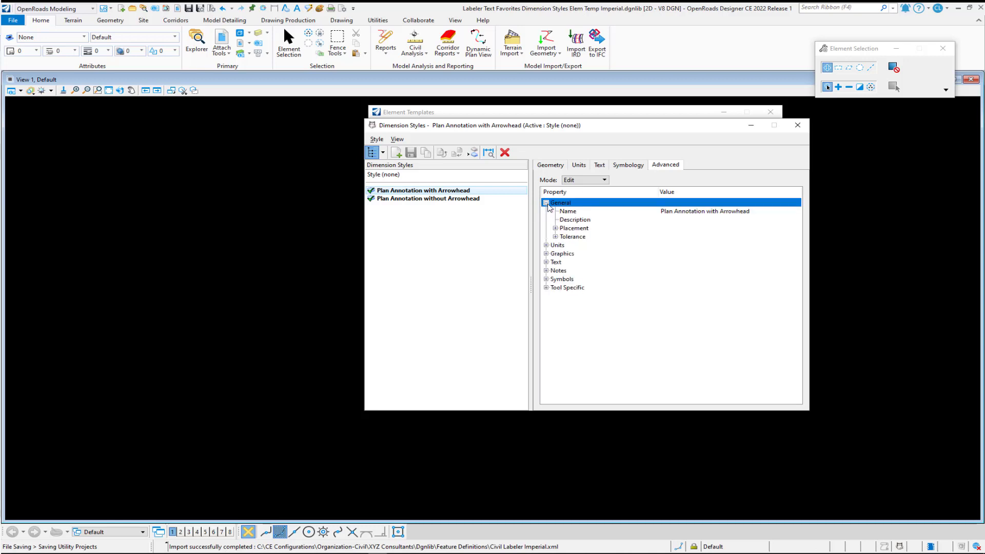
left_click(555, 227)
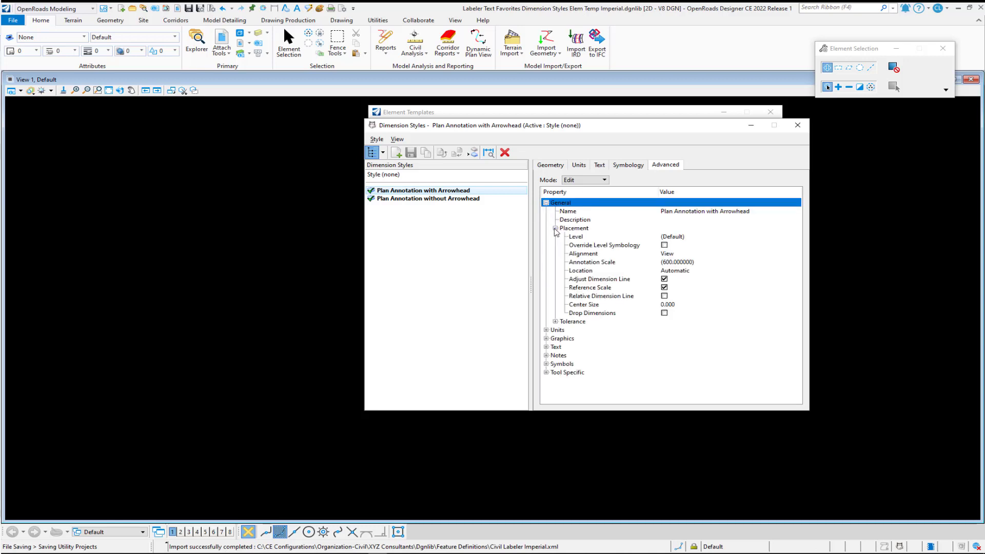
left_click(586, 238)
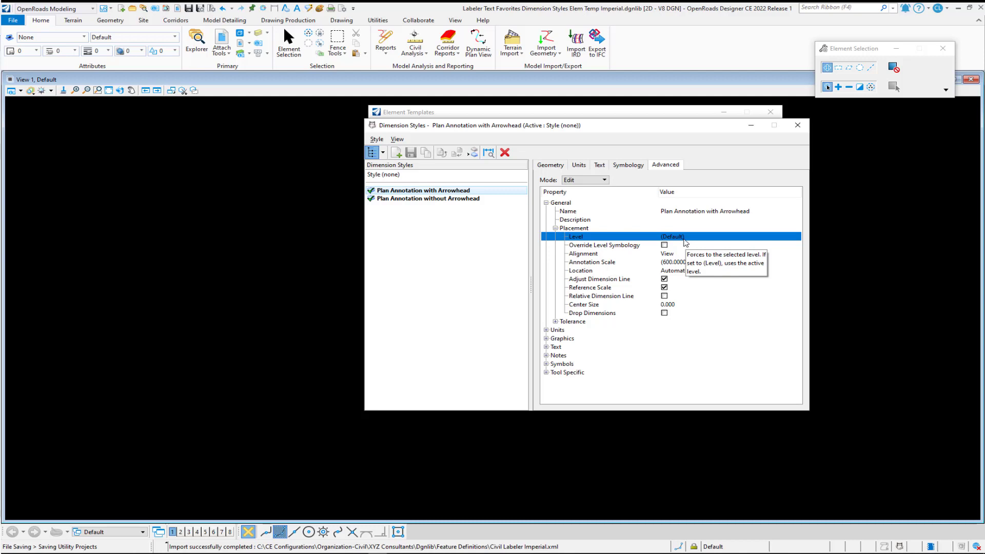
left_click(797, 125)
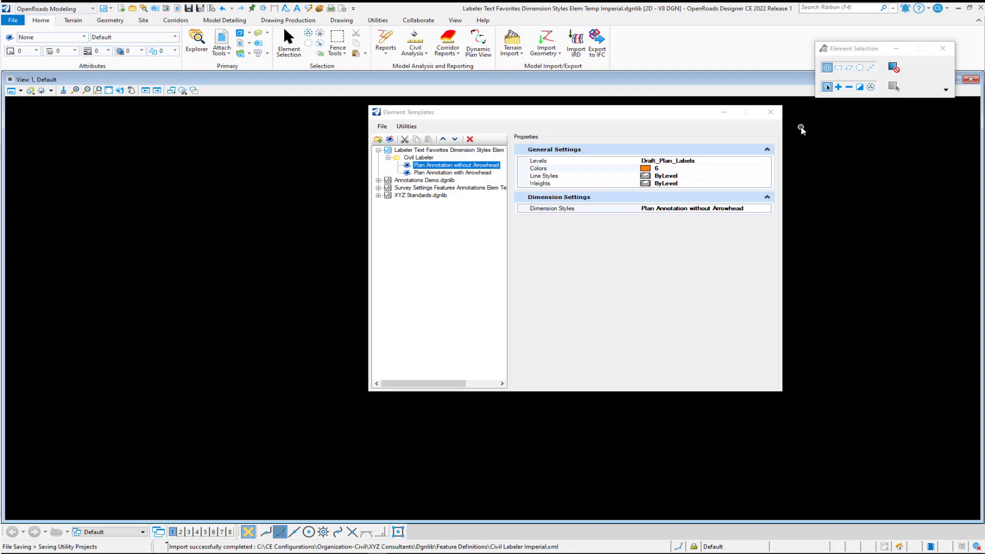
left_click(769, 112)
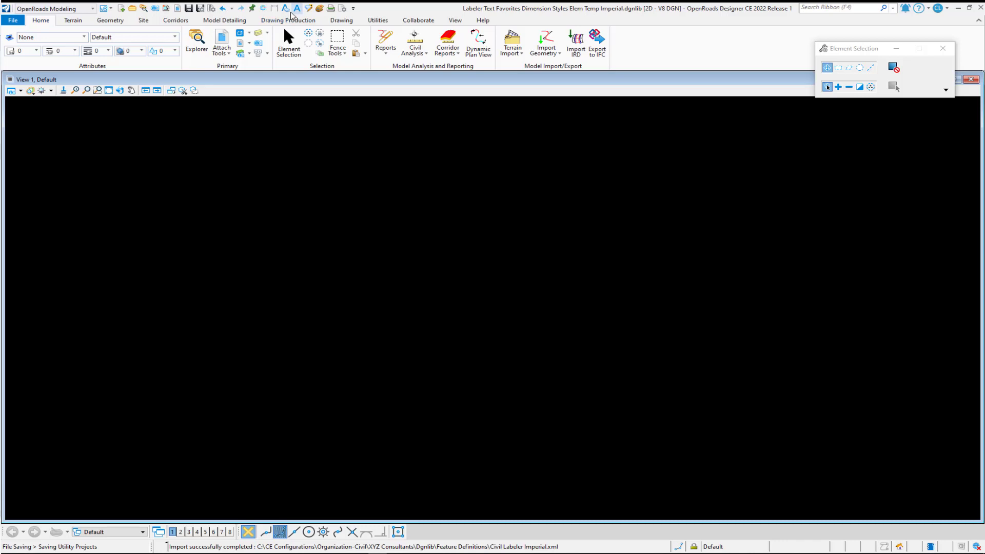
Step: Review the text styles, including Arial .0010 Rt Ctr and Arial .0030 Lt Top, and close the text style dialog
left_click(285, 10)
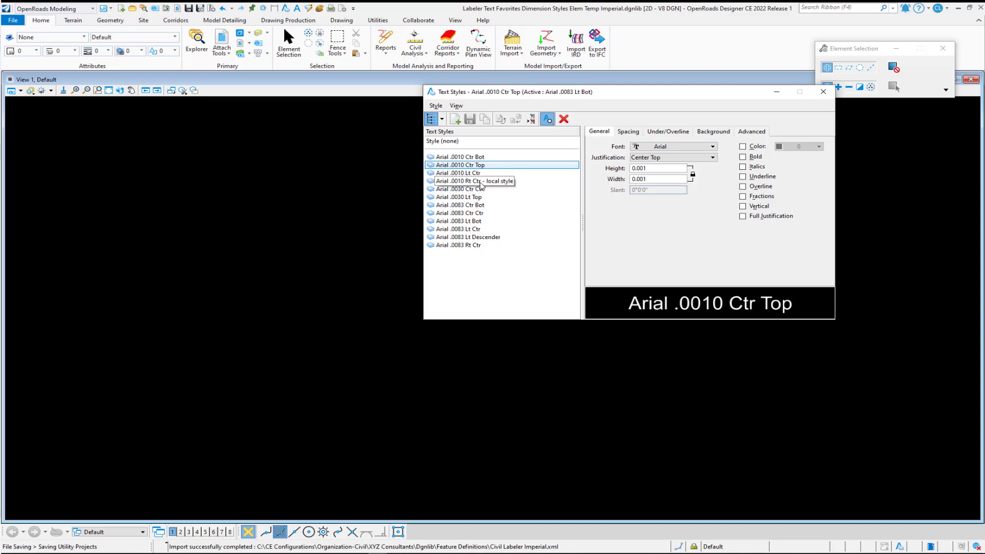
left_click(466, 181)
left_click(469, 197)
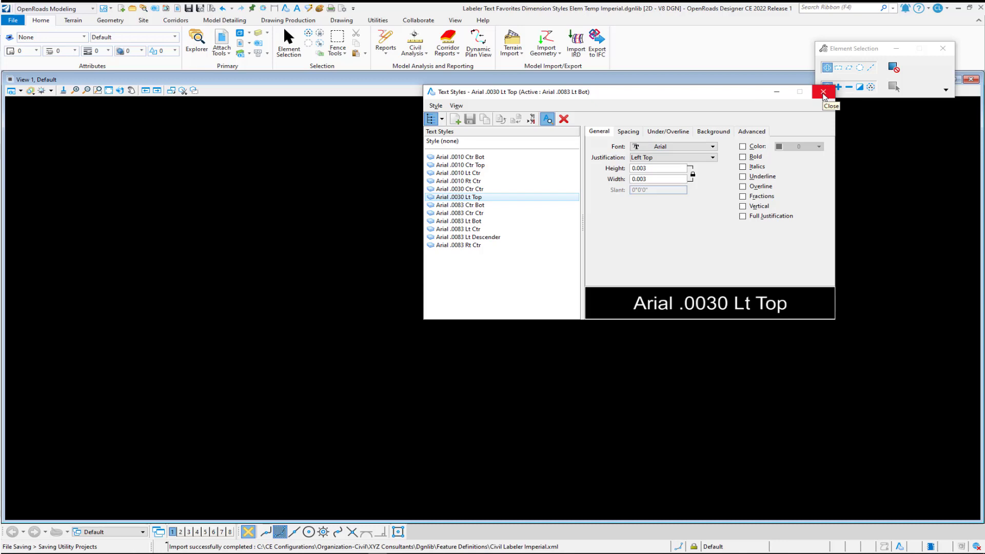
left_click(823, 94)
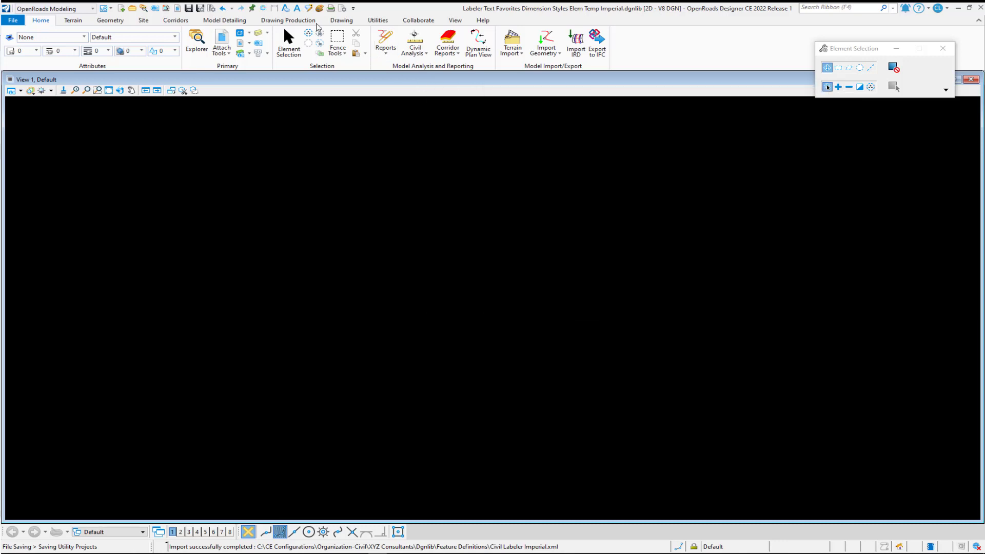
Step: Display the CivLabelerPlan-Coordinates text favorite from the Plan Points folder of the Labeler dgnlib
left_click(310, 11)
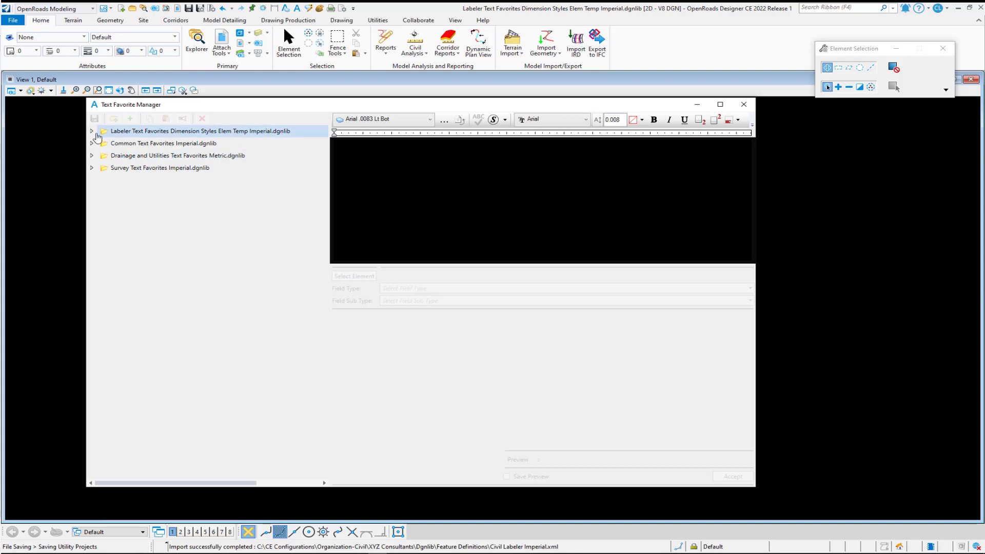
left_click(93, 132)
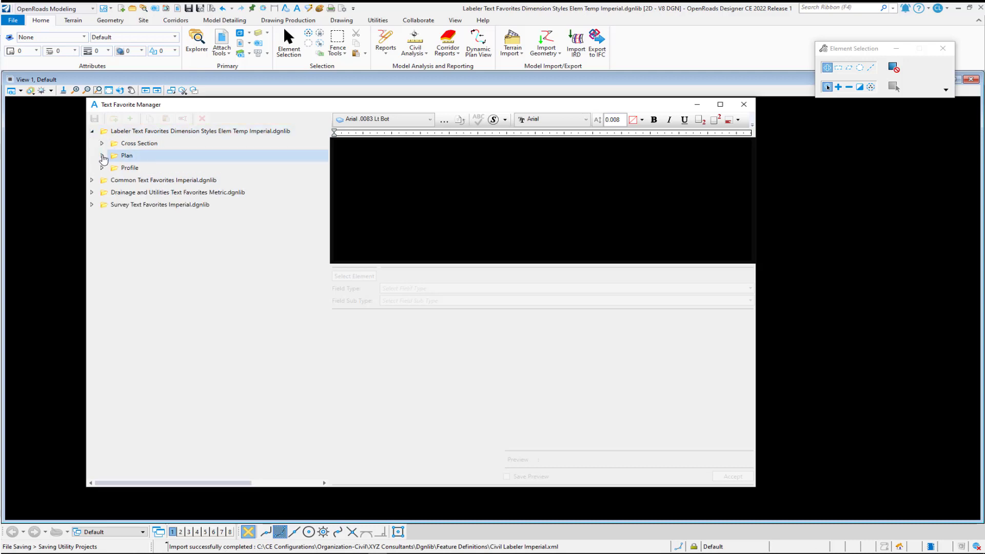
left_click(103, 156)
left_click(112, 204)
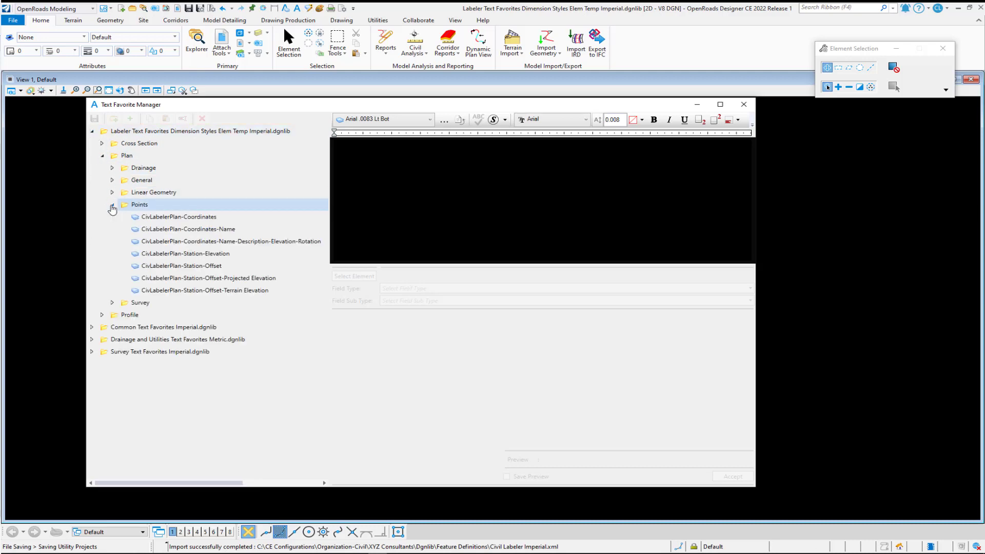
left_click(186, 217)
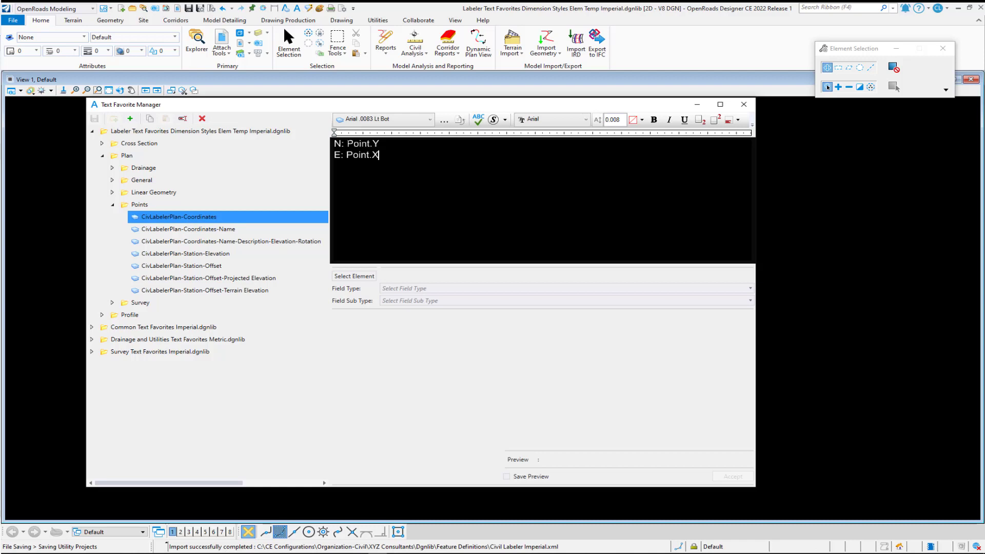
Step: Inspect the Point.Y and Point.X field definitions of the coordinates favorite, then collapse the Plan folder and close the text favorite manager
left_click(363, 144)
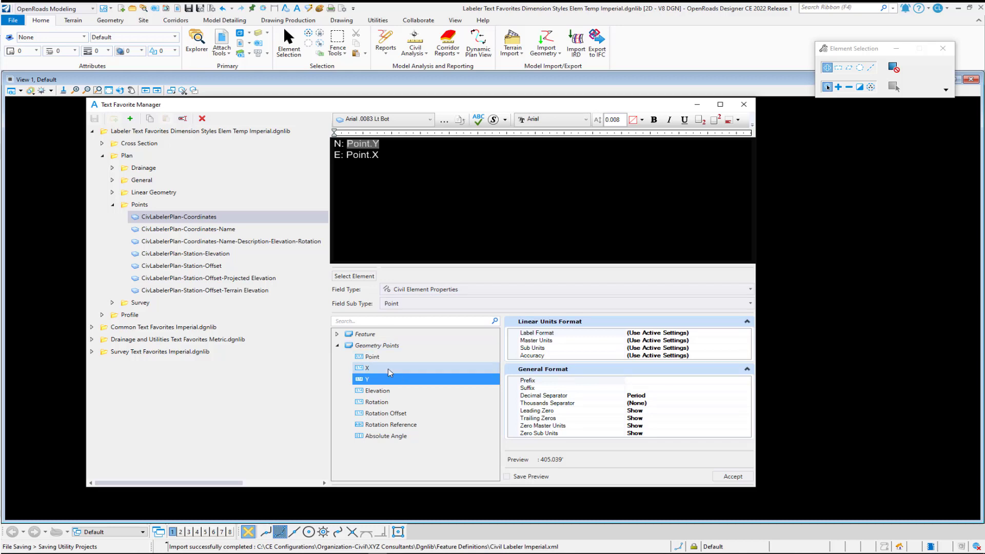
left_click(367, 368)
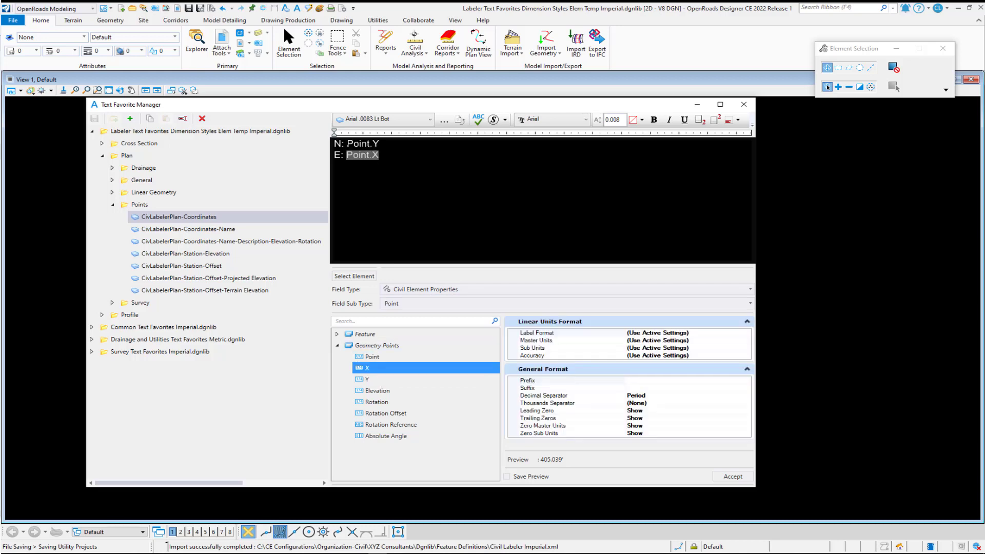
left_click(367, 379)
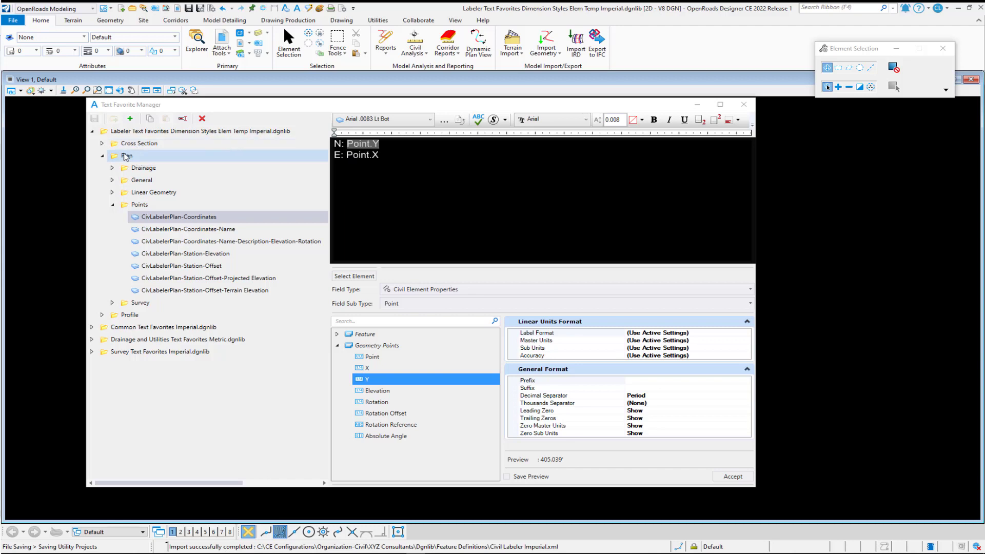
left_click(102, 155)
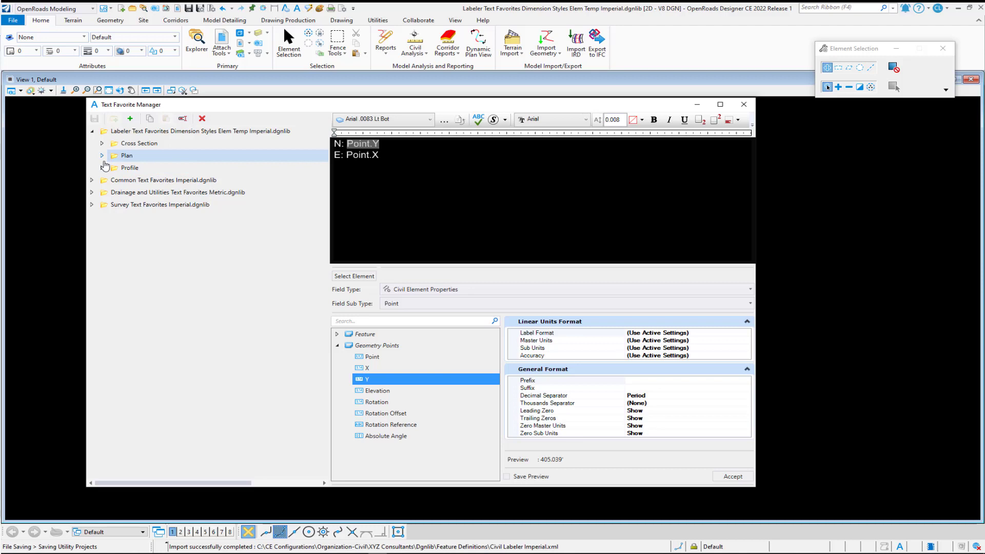
left_click(103, 156)
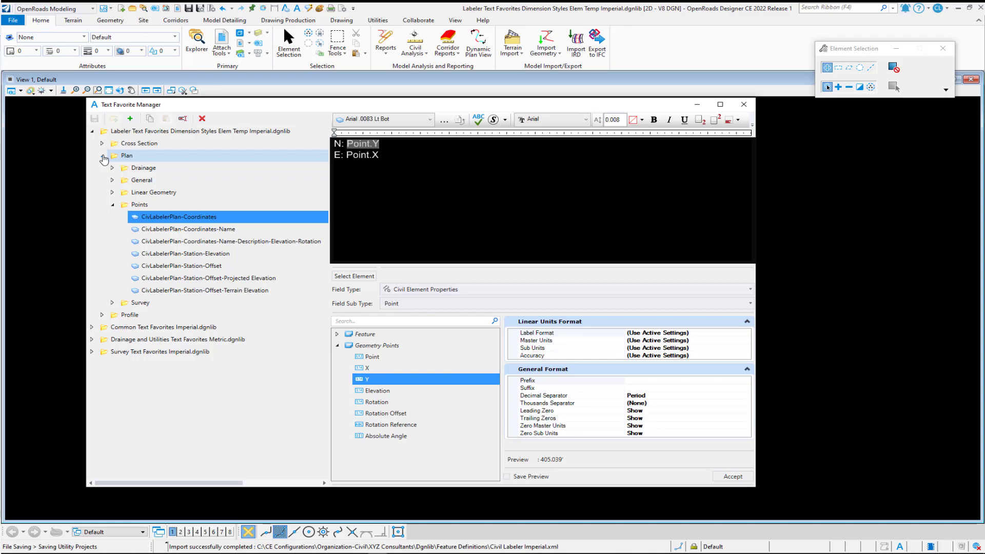
left_click(104, 157)
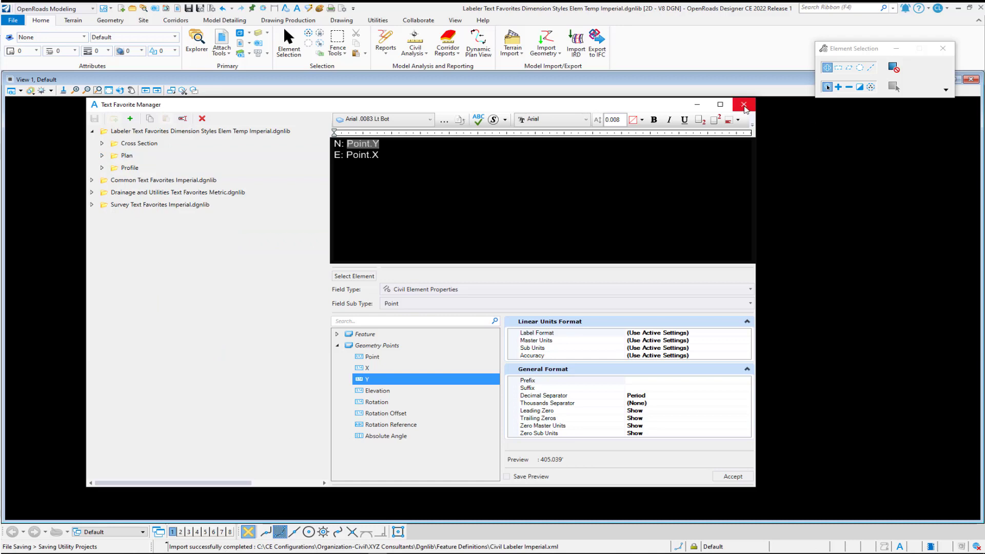
left_click(744, 105)
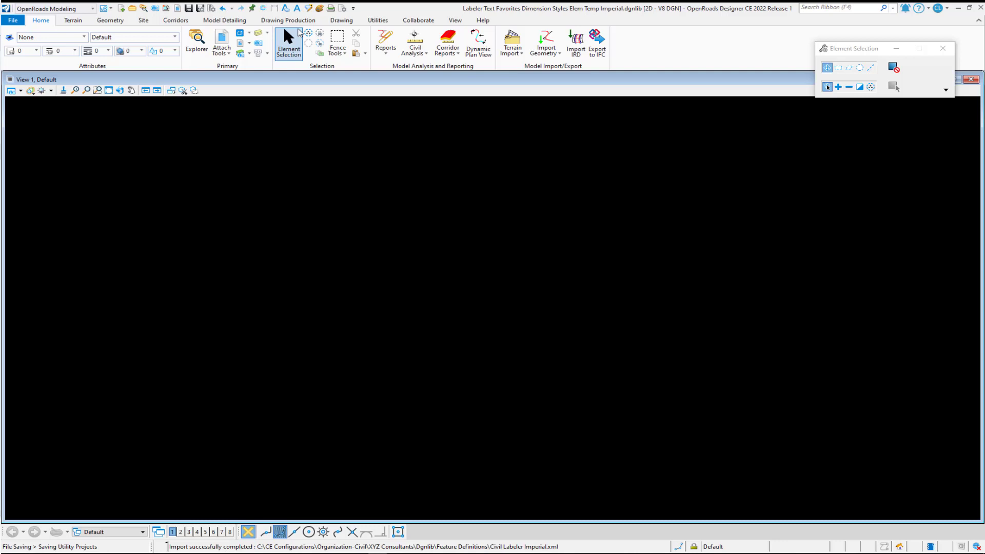
Step: Show the label definitions in the Explorer's OpenRoads Standards and open the Coordinates definition under Plan - Points for managing
left_click(288, 20)
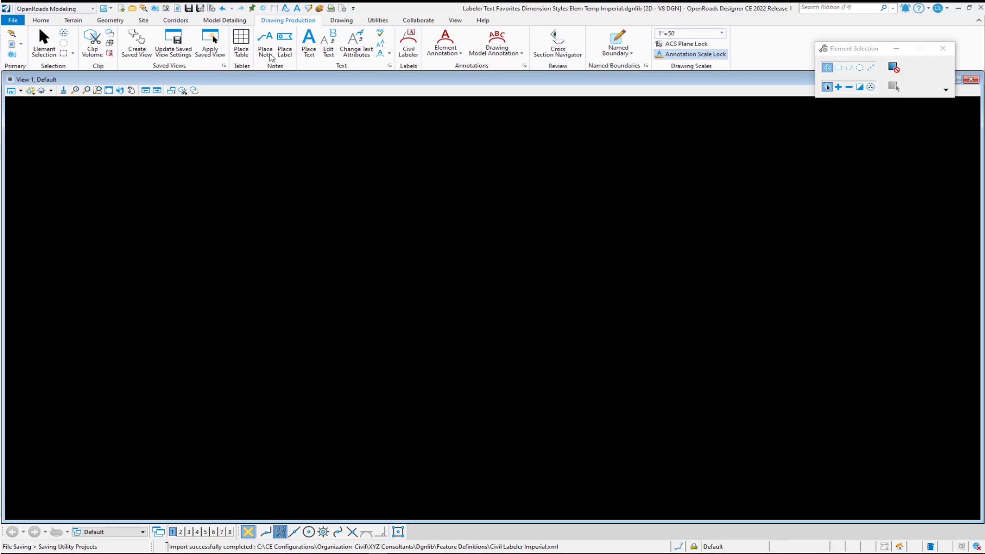
key("ctrl+e")
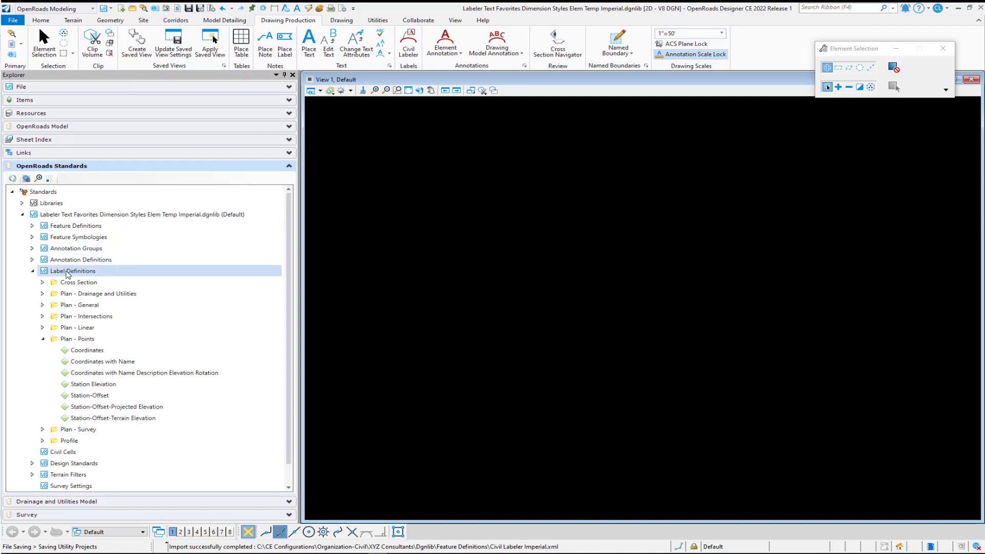
left_click(108, 351)
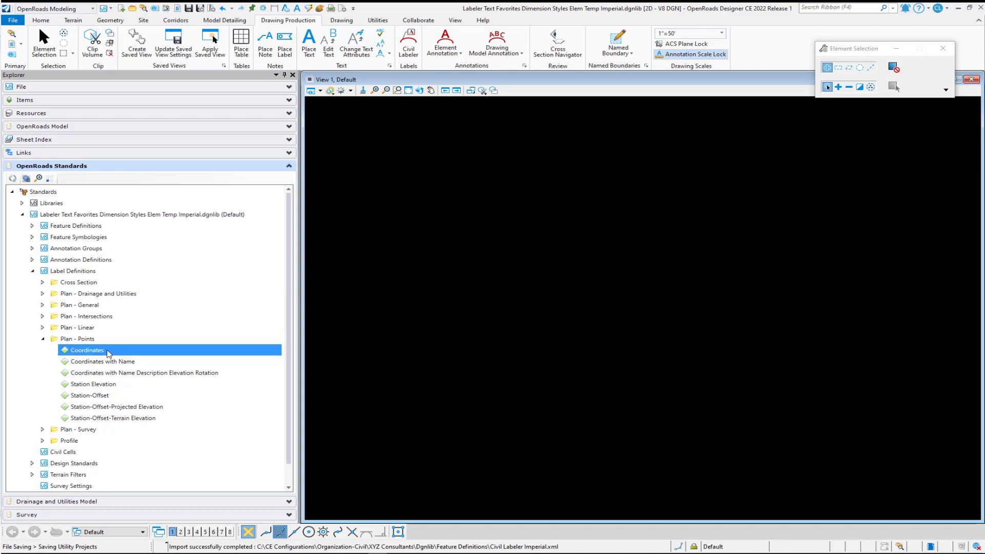
right_click(103, 352)
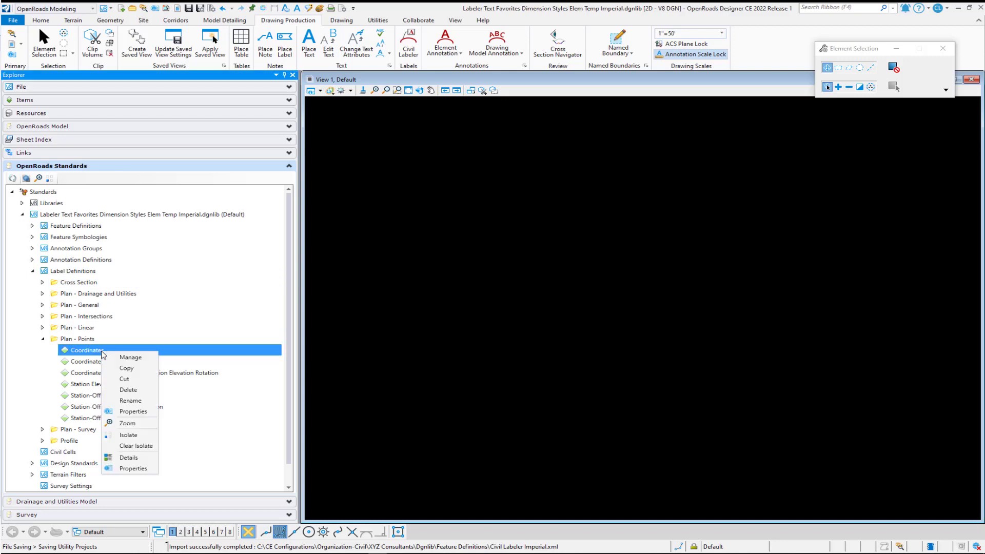
left_click(124, 358)
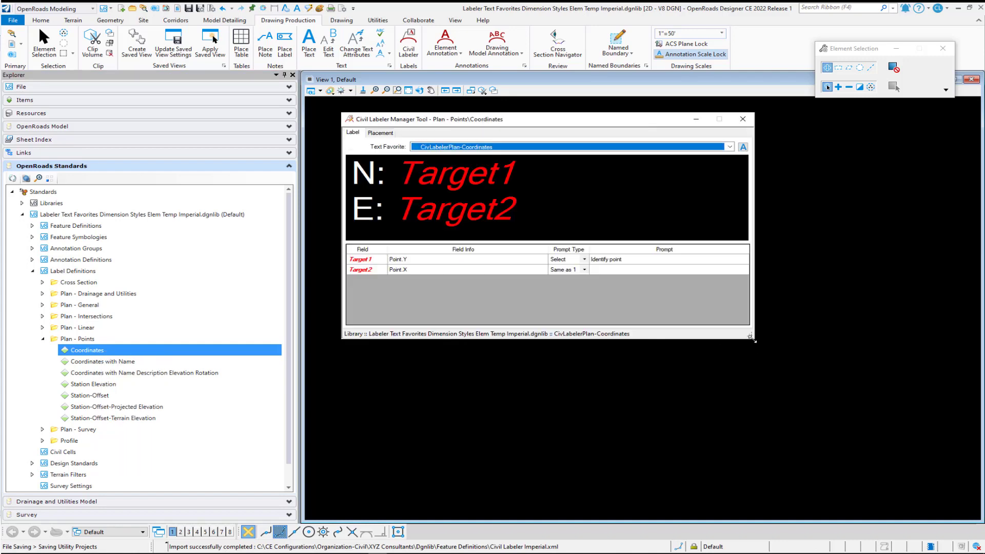
Step: Enlarge the Civil Labeler Manager Tool dialog and review the Coordinates label's text favorite and placement settings, including its element template
left_click_drag(754, 344, 828, 396)
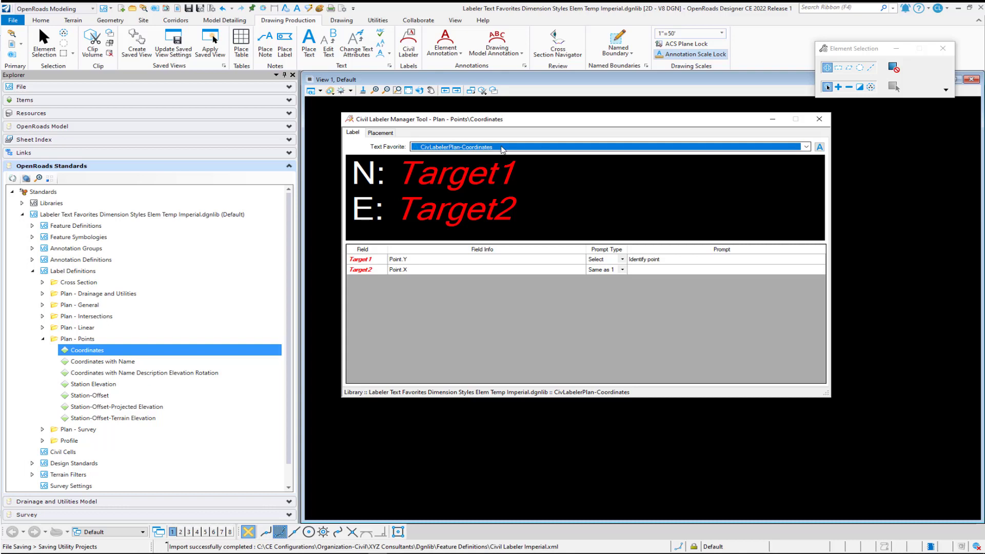
left_click(381, 134)
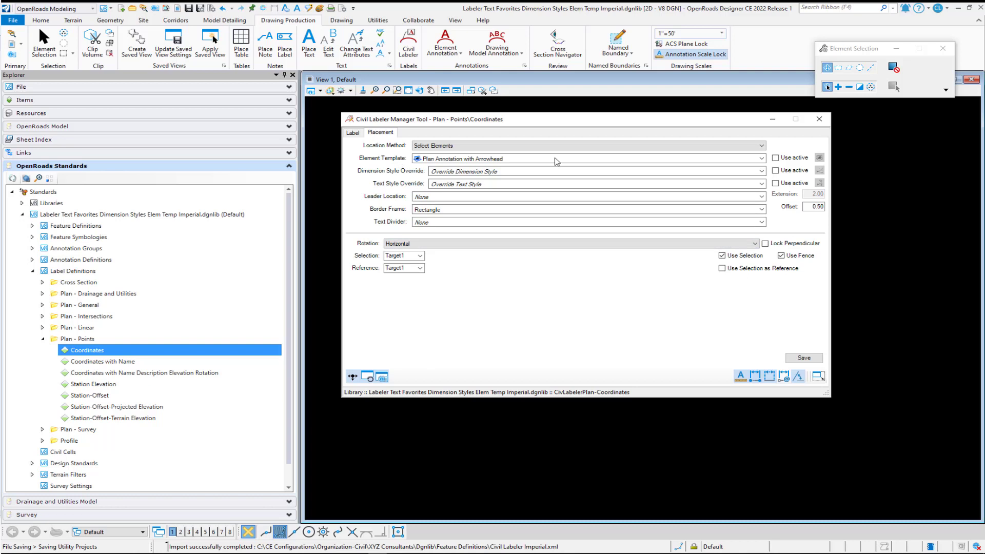
mouse_move(550, 162)
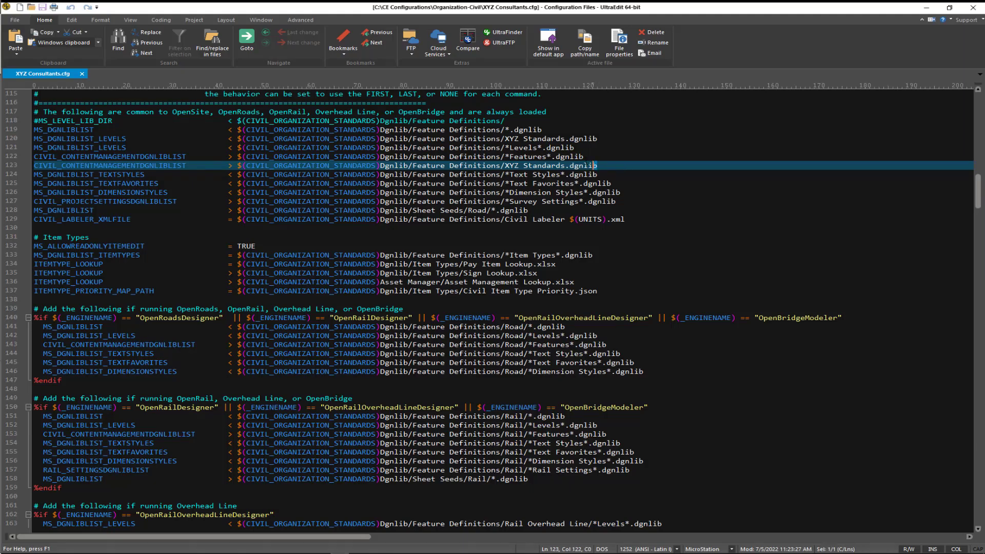
Step: In UltraEdit, highlight the CIVIL_CONTENTMANAGEMENTDGNLIBLIST variable on the XYZ Standards.dgnlib line of XYZ Consultants.cfg
left_click_drag(621, 164, 35, 166)
left_click(168, 174)
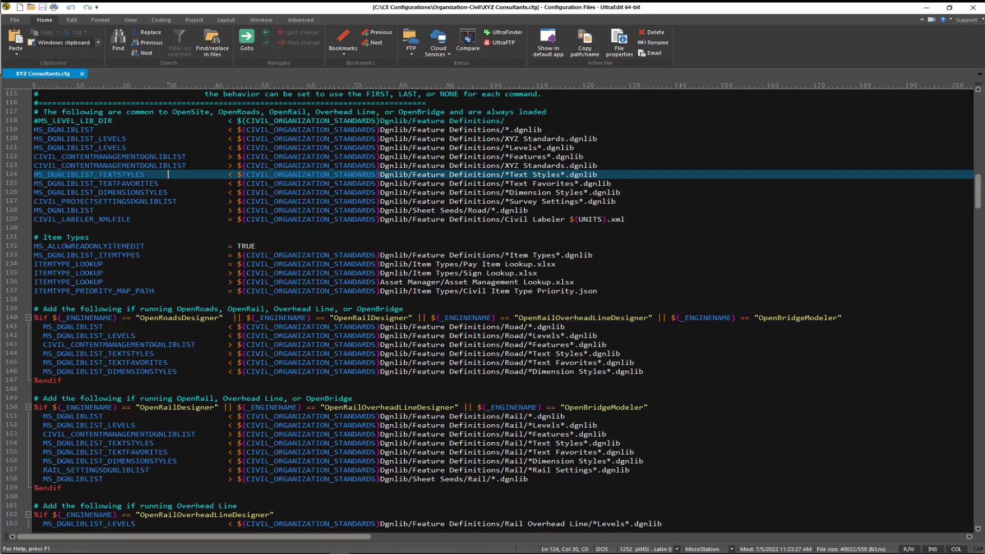
left_click_drag(189, 165, 35, 165)
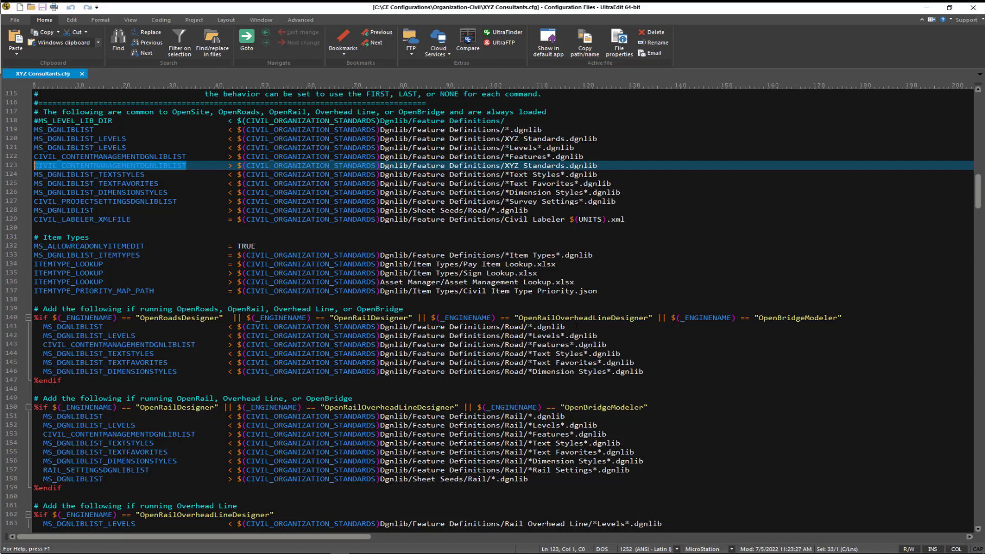